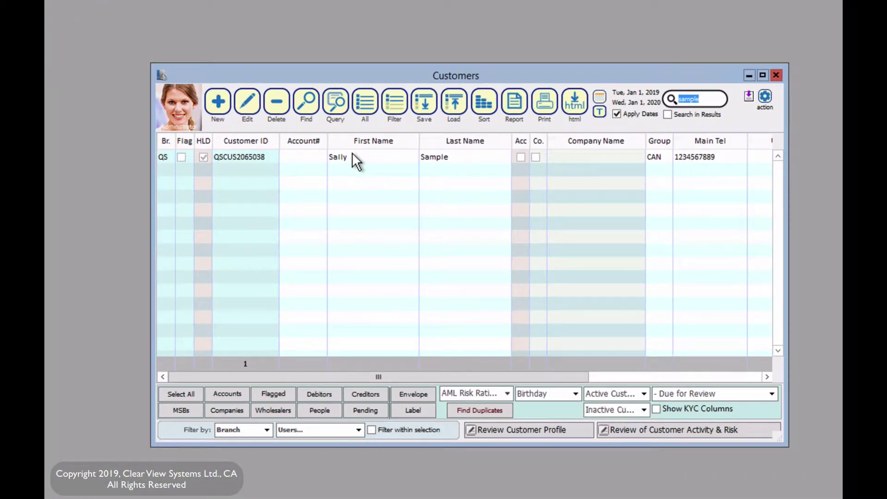
Step: Select the only customer in the Customers list and open its Review of Customer Activity & Risk
left_click(364, 169)
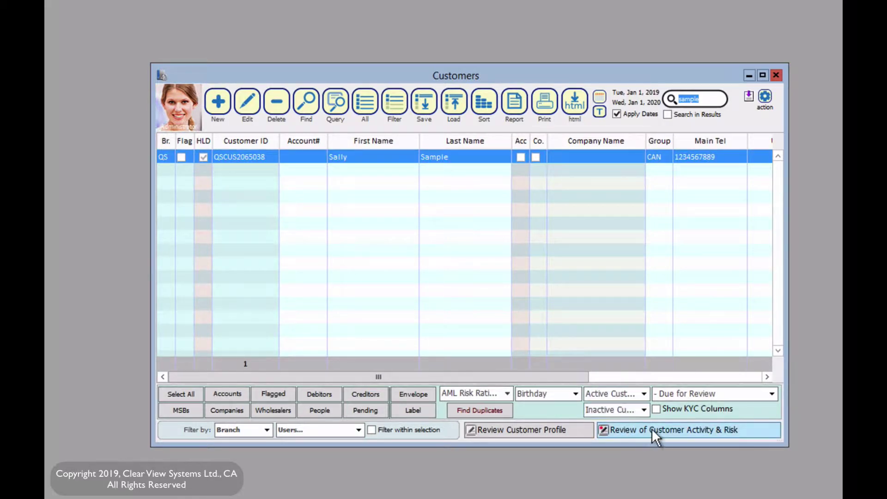
left_click(670, 427)
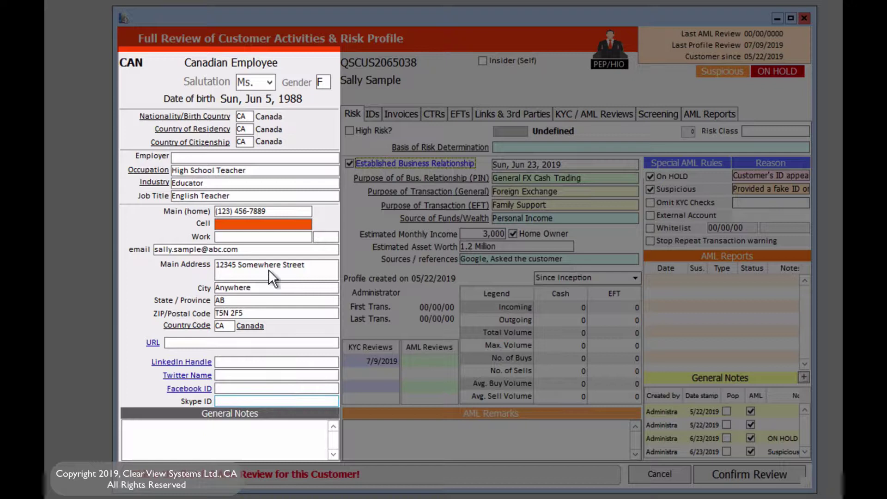
left_click(263, 362)
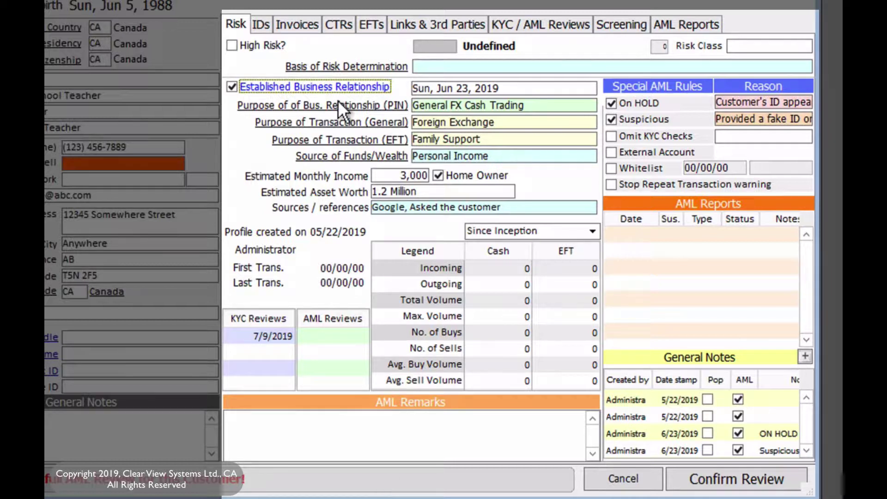
Step: Browse the IDs, Invoices, CTRs, EFTs and Links & 3rd Parties tabs, ending on KYC / AML Reviews
left_click(263, 27)
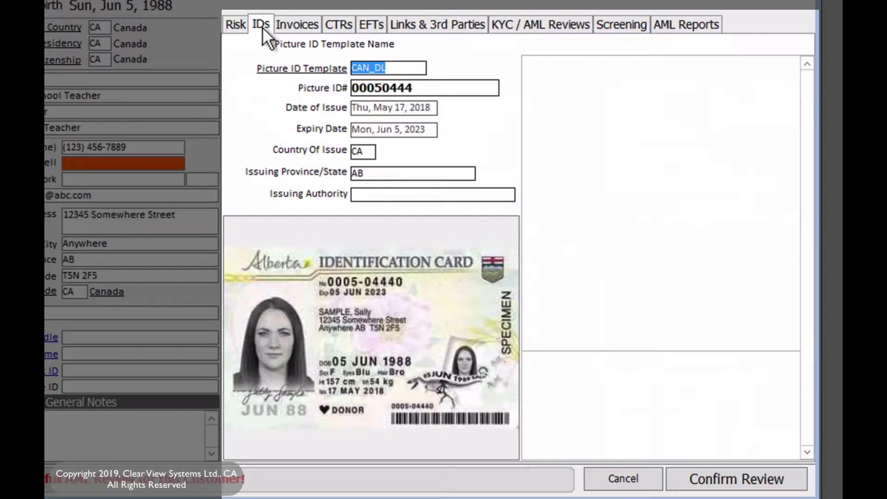
left_click(304, 21)
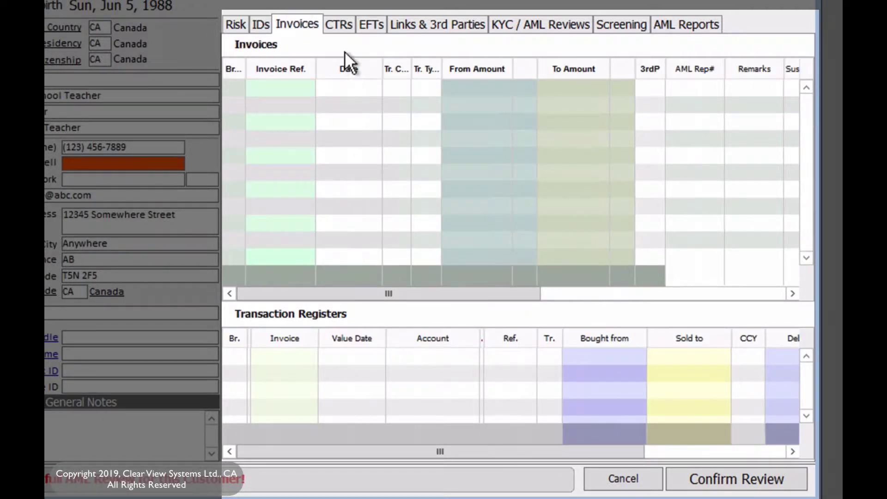
left_click(337, 31)
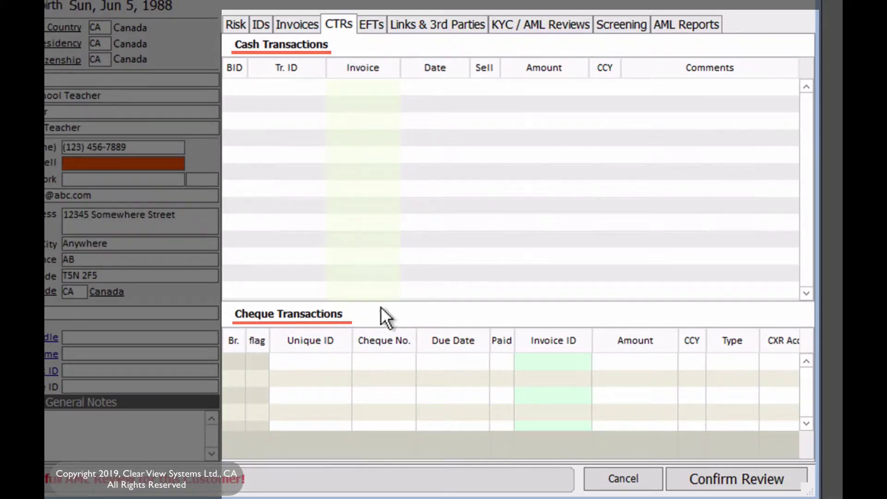
left_click(367, 26)
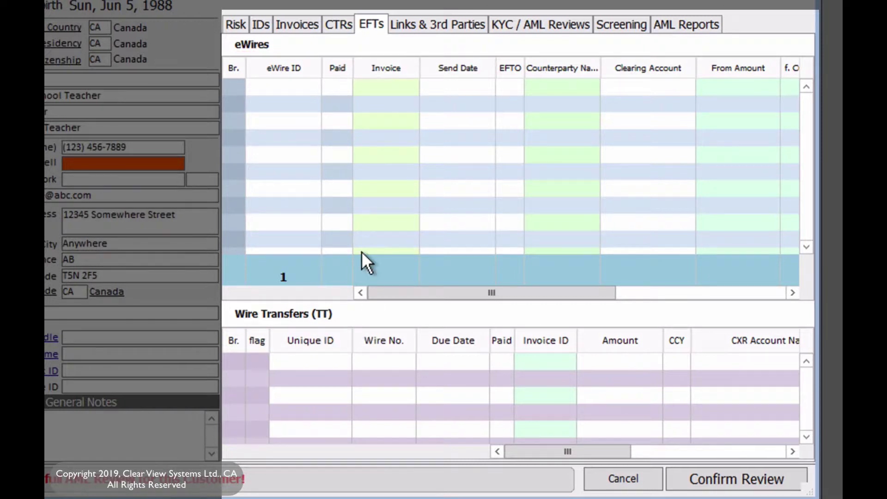
left_click(441, 24)
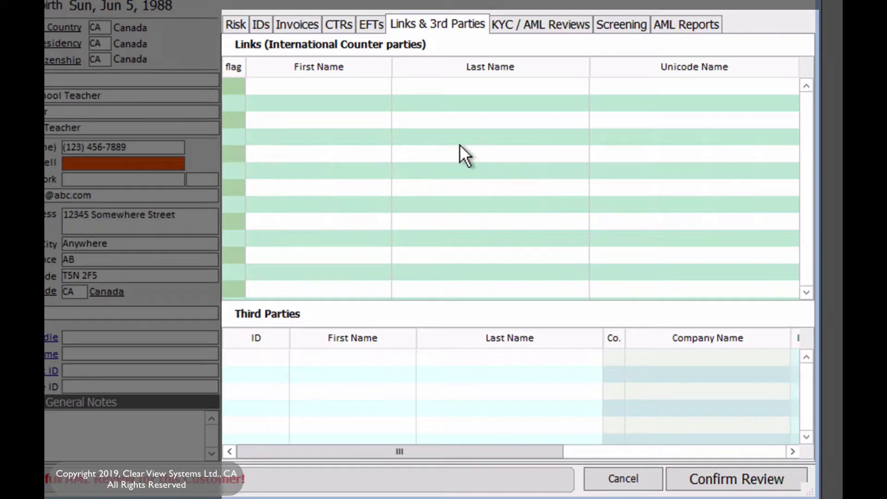
left_click(542, 25)
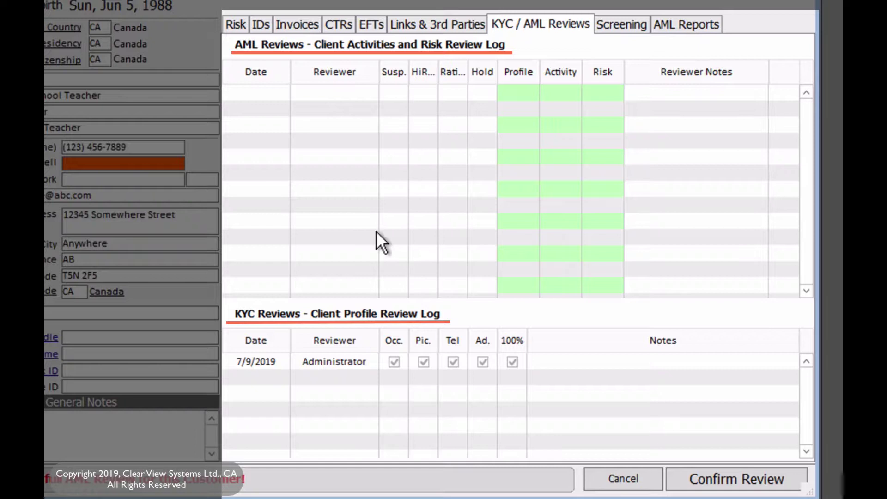
Step: Review the Screening and AML Reports pages, then return to the Risk page
left_click(614, 24)
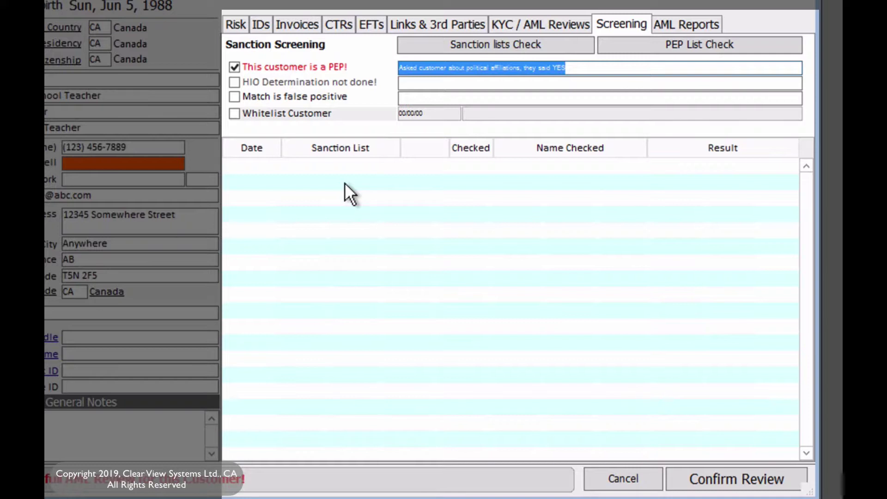
left_click(676, 24)
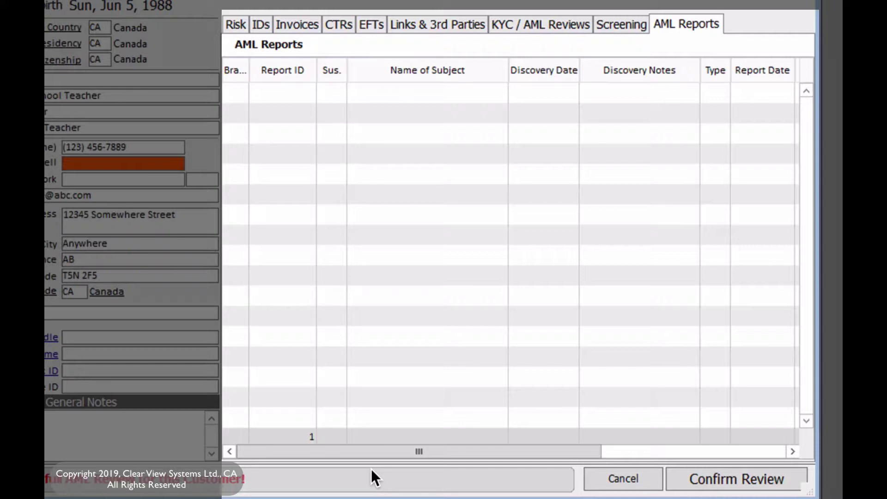
left_click(235, 24)
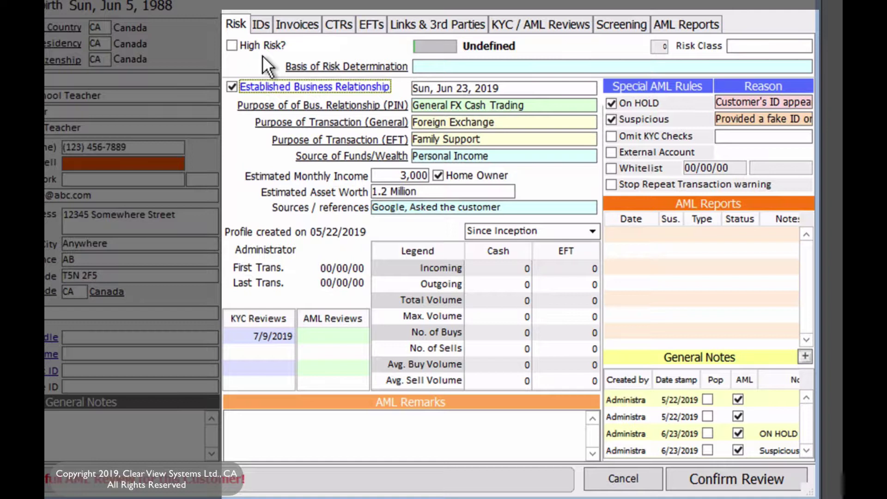
Step: Tick High Risk? and set the risk slider to High Risk, giving risk class 4
left_click(233, 44)
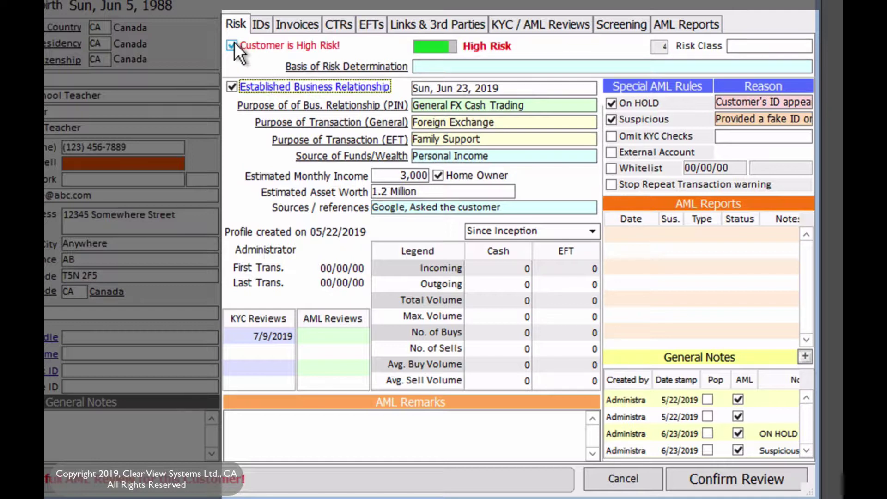
left_click(234, 44)
left_click(234, 44)
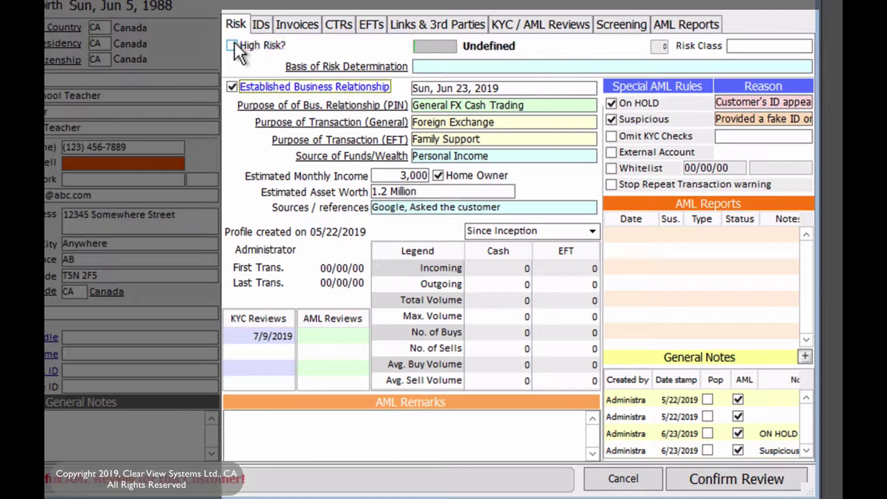
left_click(234, 43)
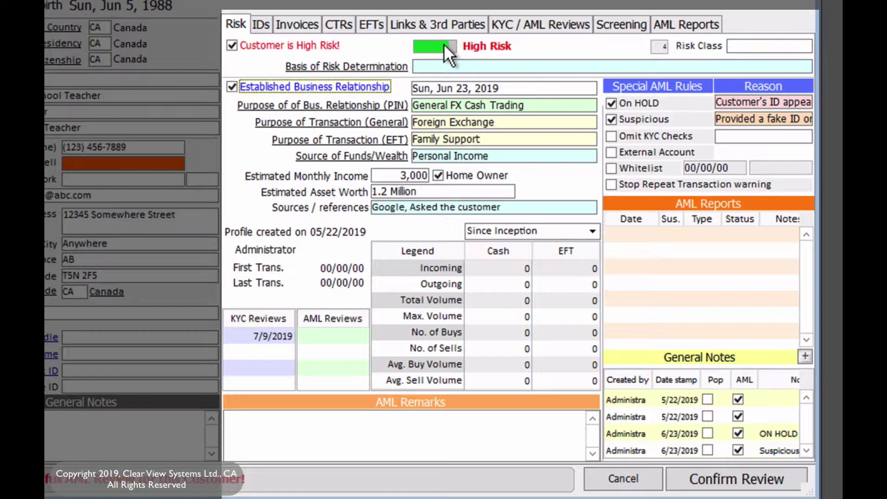
left_click_drag(444, 43, 417, 44)
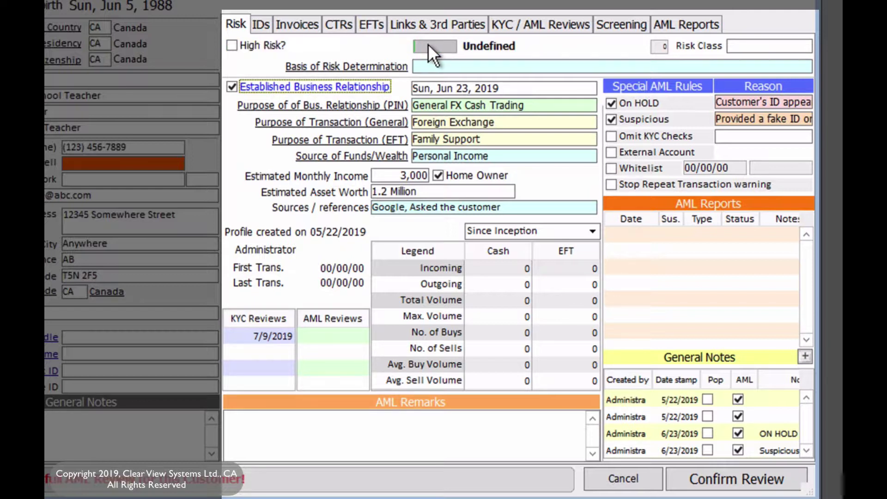
left_click(429, 43)
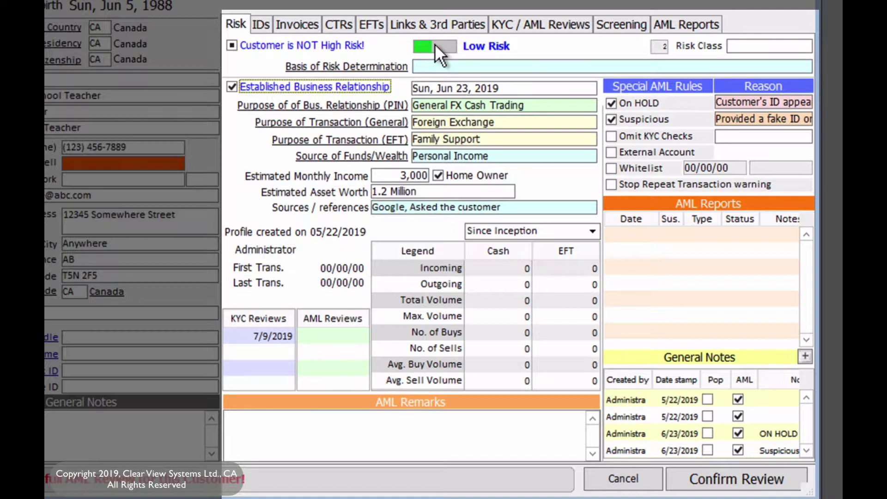
left_click_drag(434, 43, 440, 43)
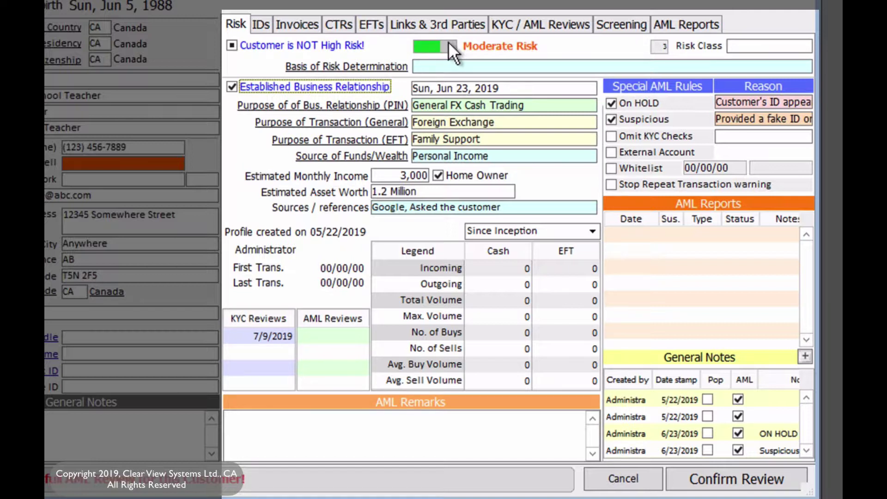
left_click(447, 42)
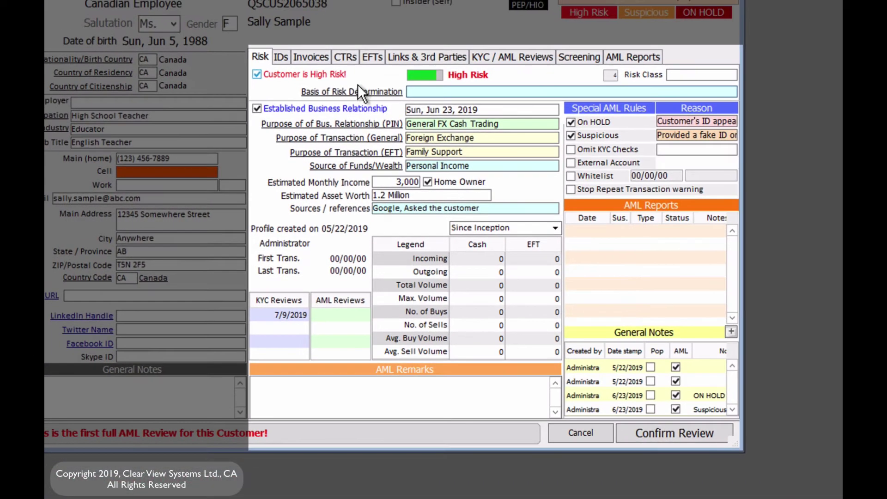
Step: Pick code 100, Large Number Of Large Transactions, as the Basis of Risk Determination
left_click(346, 66)
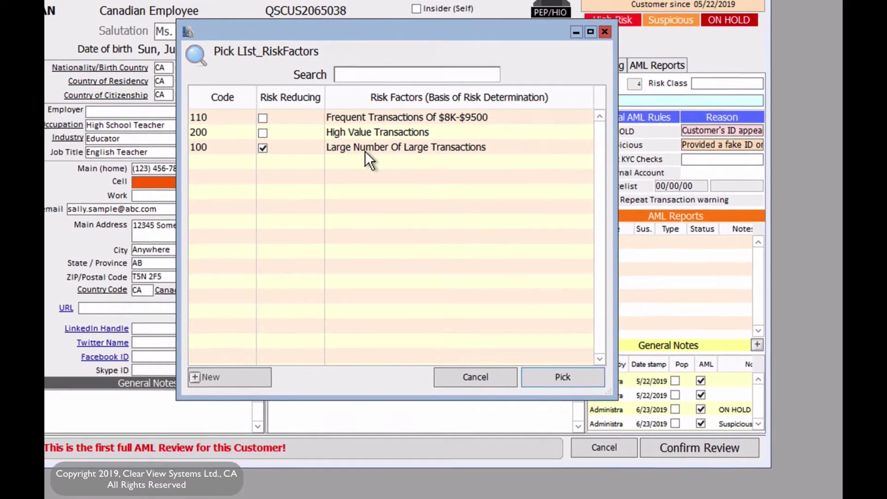
left_click(366, 148)
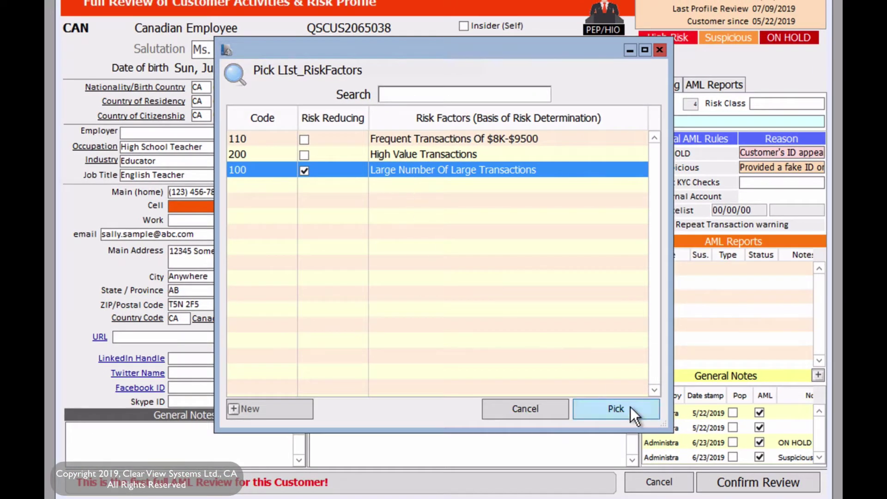
left_click(630, 407)
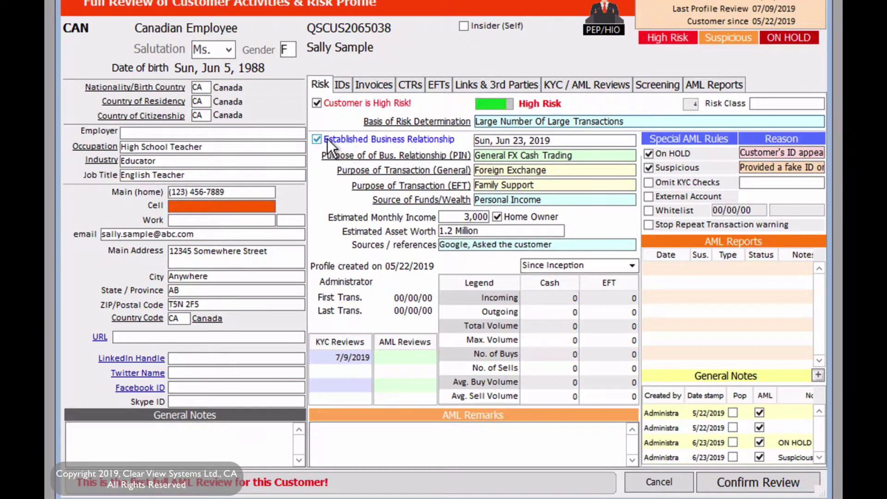
Step: Change the Established Business Relationship date from 06/23/2019 to today, Tue, Jul 9, 2019
left_click(526, 140)
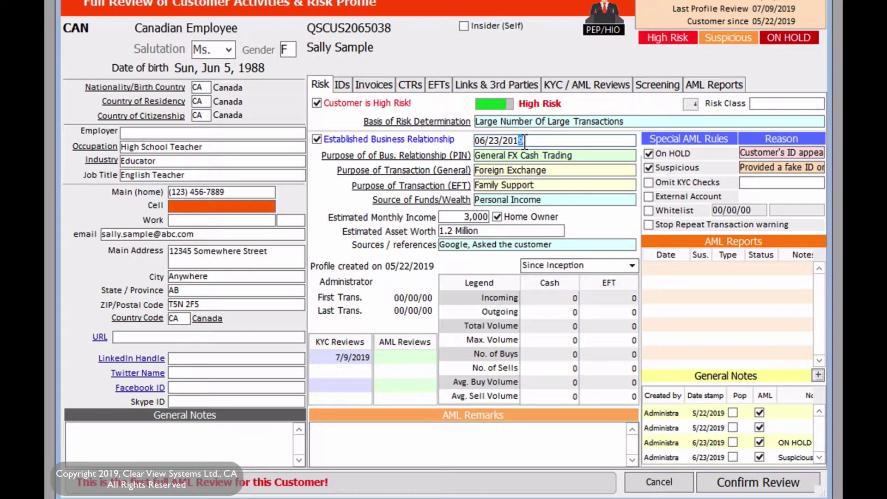
key("t")
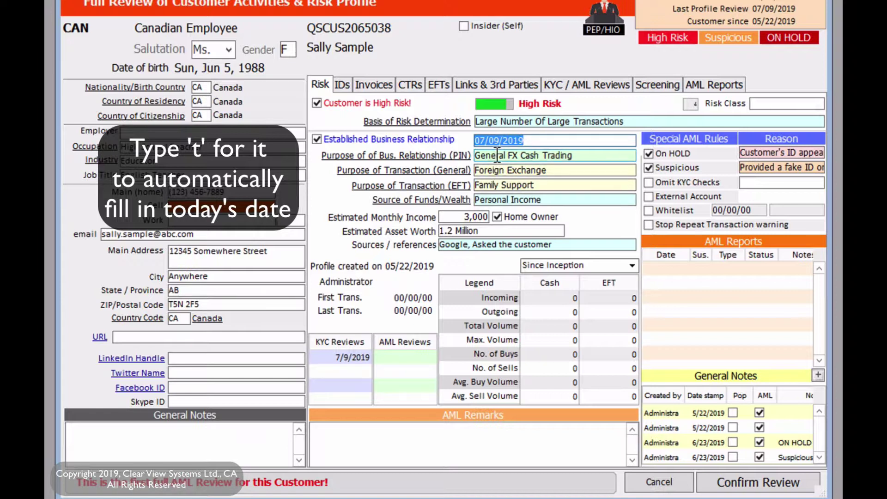
key("Tab")
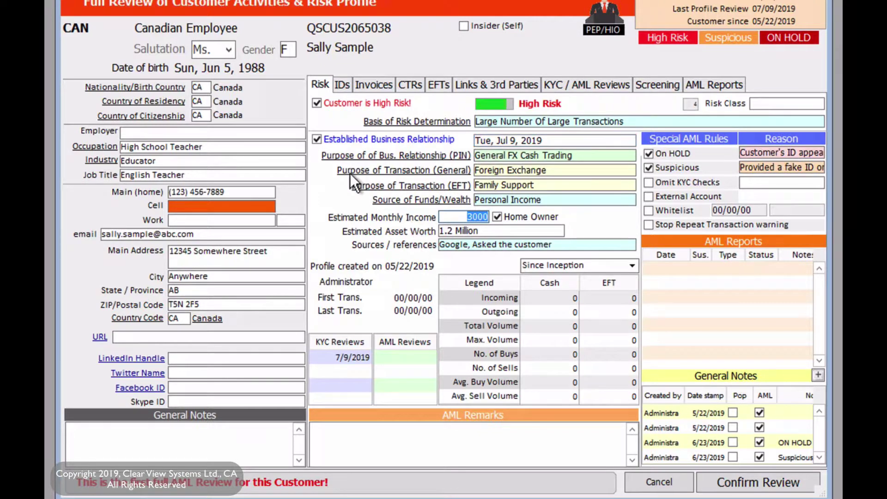
Step: Pick General FX Cash Trading as the Purpose of Business Relationship (PIN)
left_click(420, 154)
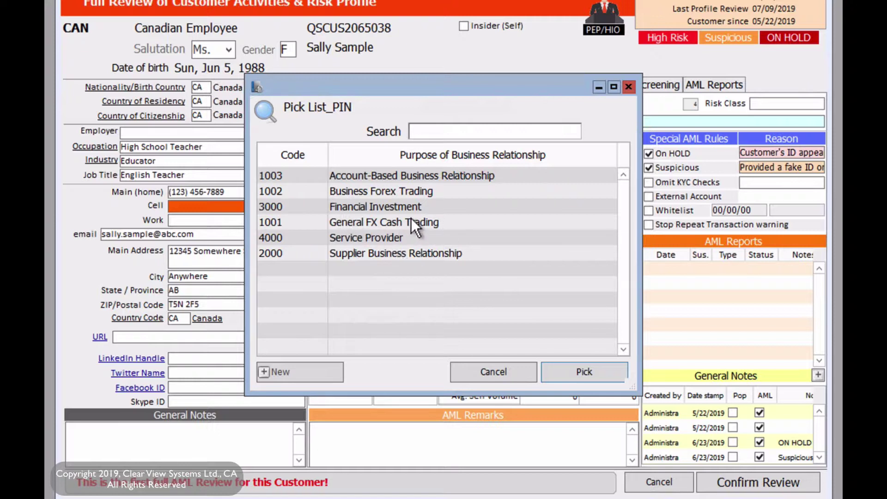
left_click(432, 212)
left_click(432, 217)
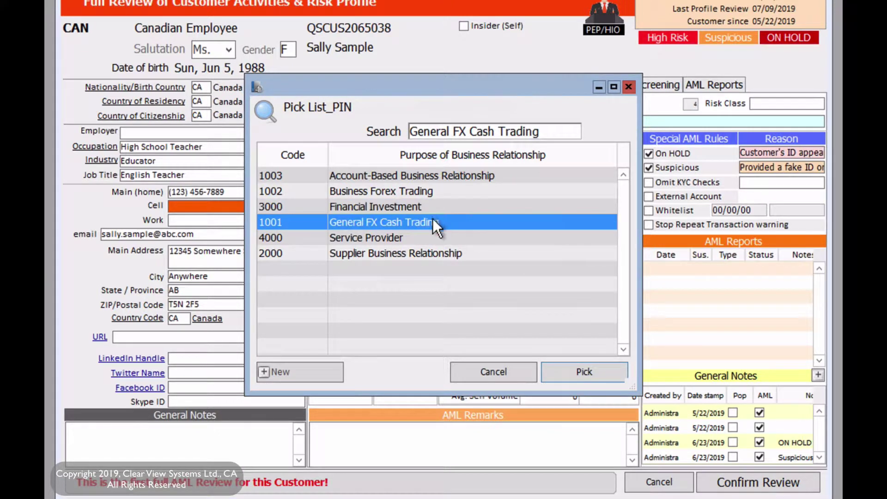
left_click(575, 368)
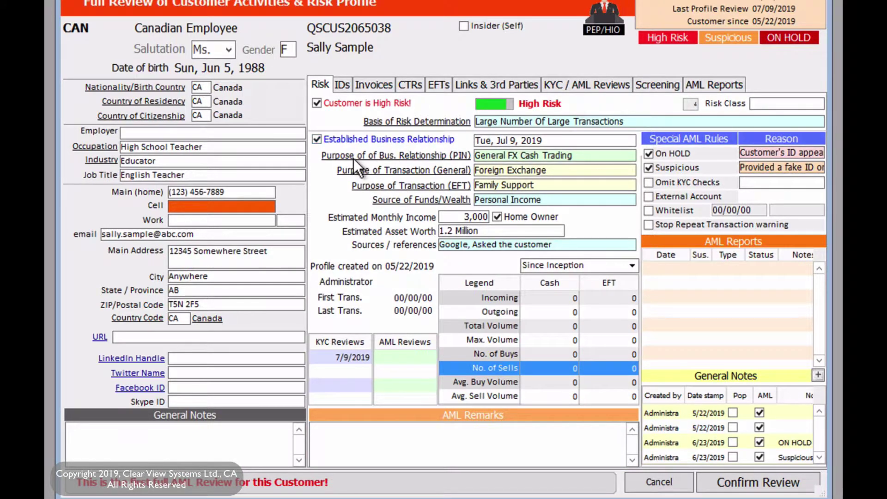
Step: Set Foreign Exchange as the general transaction purpose and Family Support for EFTs, keeping Personal Income as source of funds
left_click(412, 168)
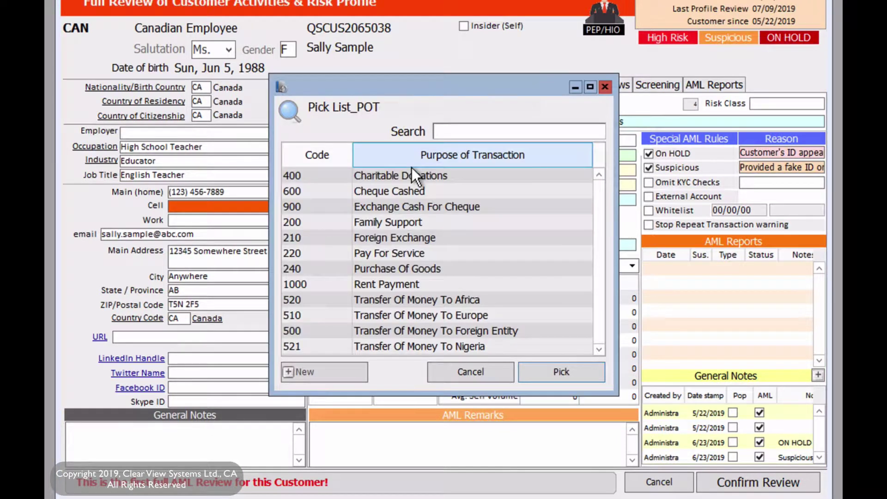
double_click(398, 233)
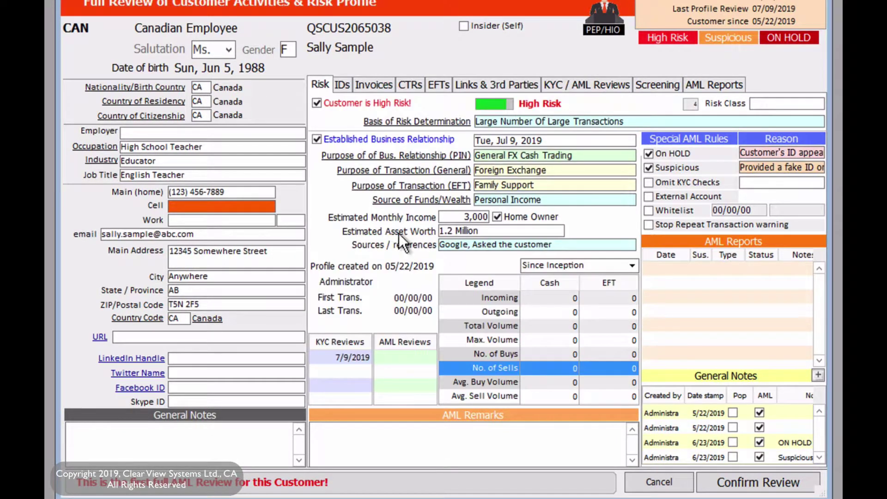
left_click(456, 185)
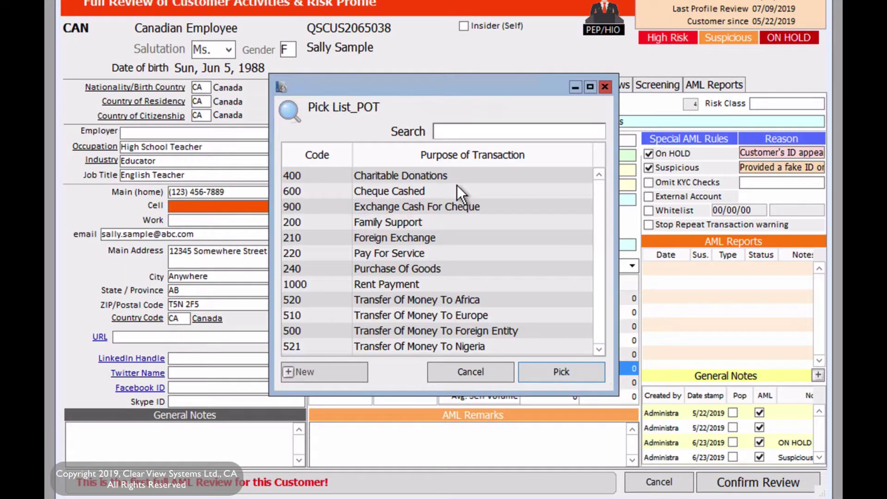
left_click(572, 374)
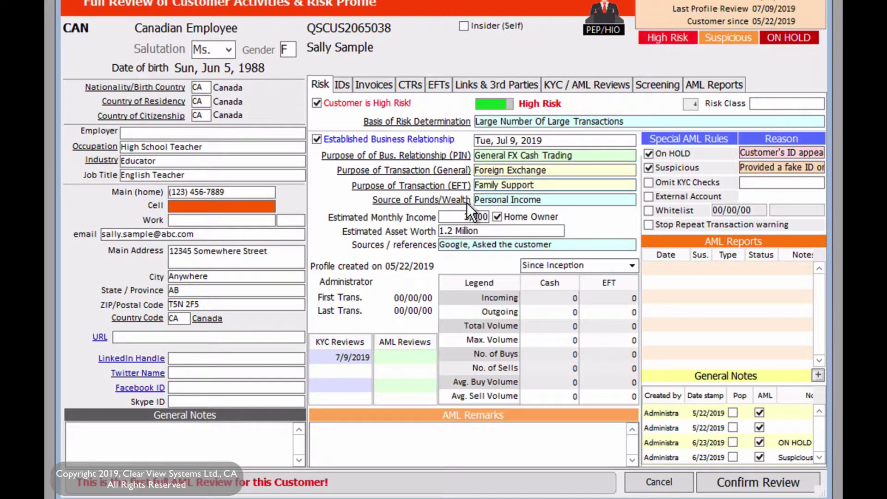
left_click(422, 198)
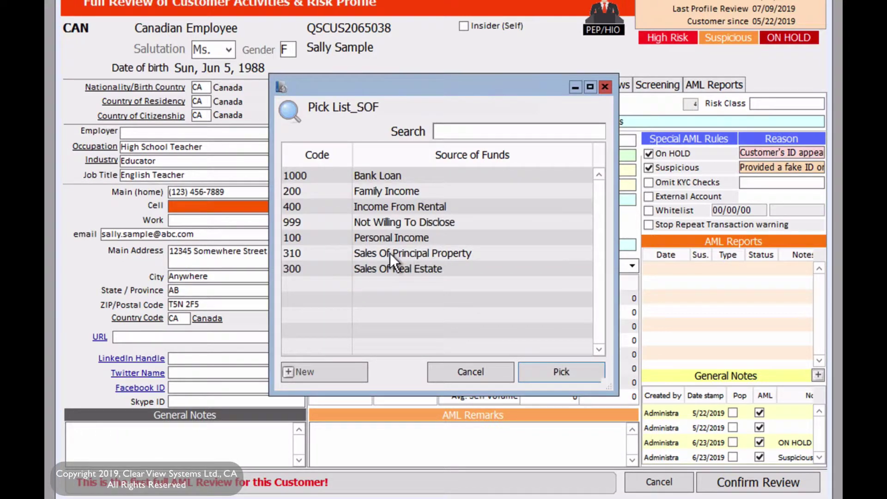
left_click(470, 372)
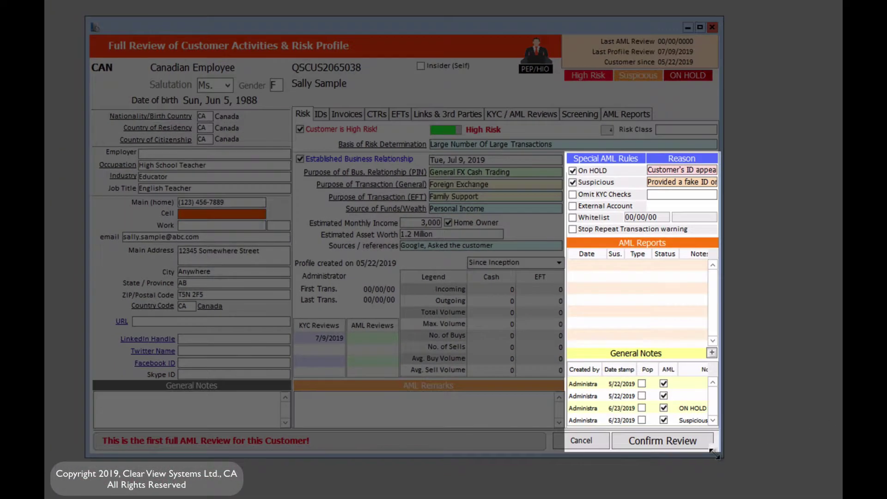
Step: Drag the Full Review window's corner larger so the AML rule reasons and notes show in full
left_click_drag(763, 455, 792, 471)
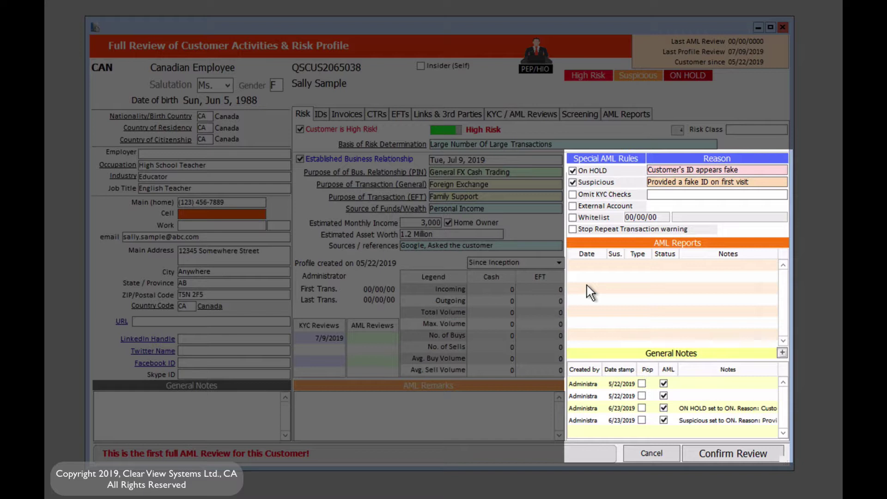
Step: Enable the Stop Repeat Transaction warning and enter 'Trader' as the risk class
left_click(572, 228)
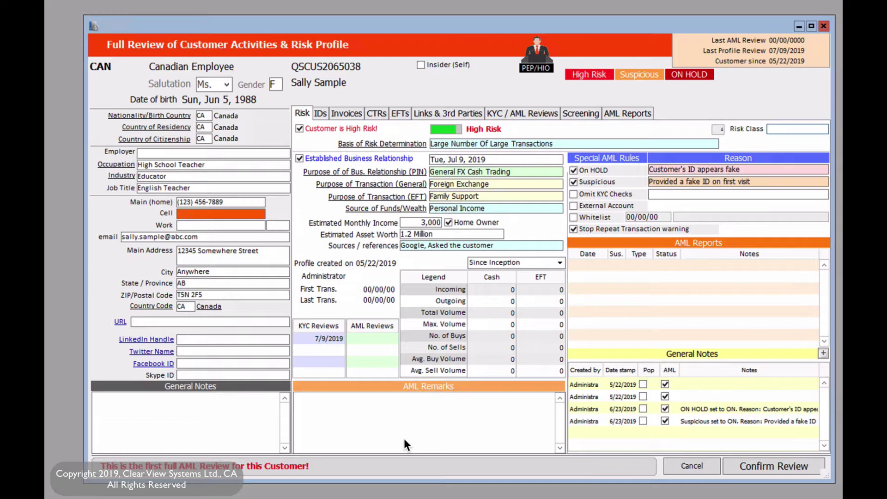
left_click(779, 130)
type("Trader")
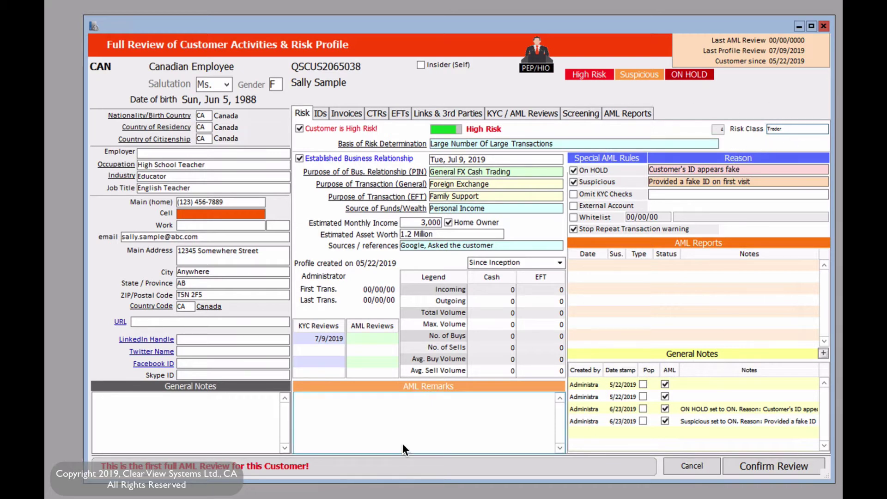
Step: Enter review notes 'Checked Everything. Reviewed all transactions. Googled them...etc'
left_click(771, 463)
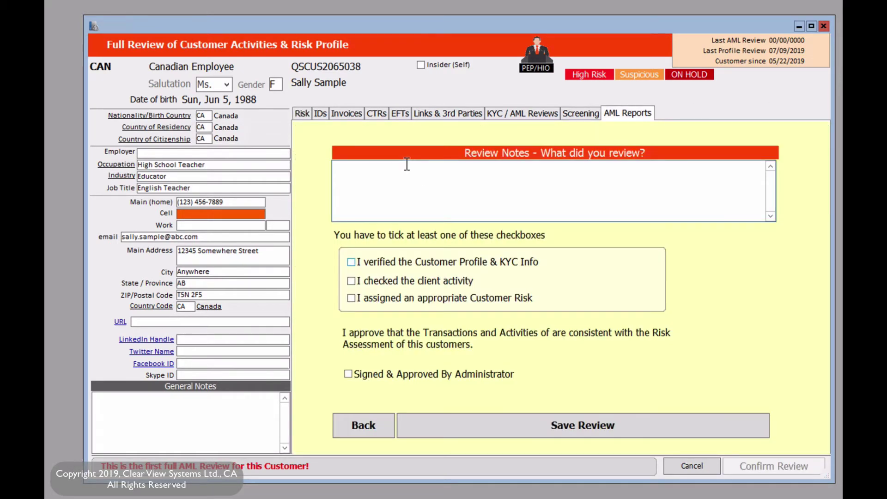
left_click(491, 187)
type("Checked Everything. Reviewed all transactions. ")
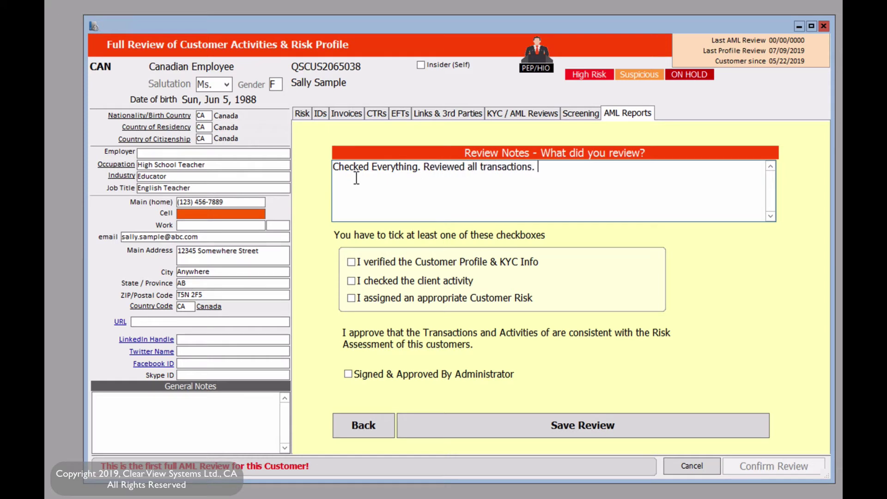
type("Googled them...etc")
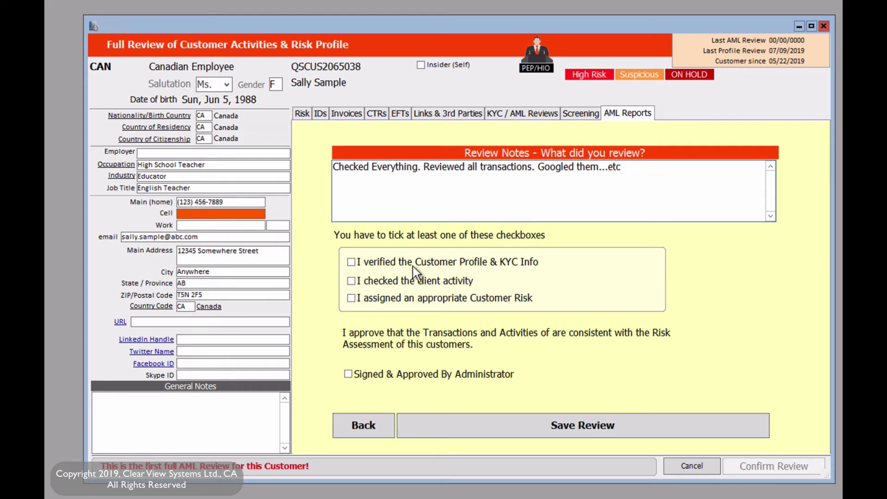
Step: Tick the KYC verified, activity checked and risk assigned confirmations plus administrator sign-off
left_click(352, 263)
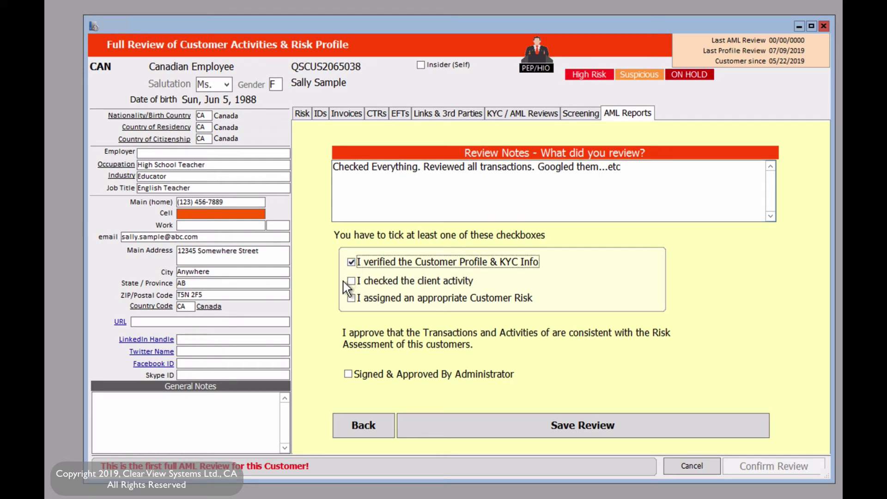
left_click(350, 281)
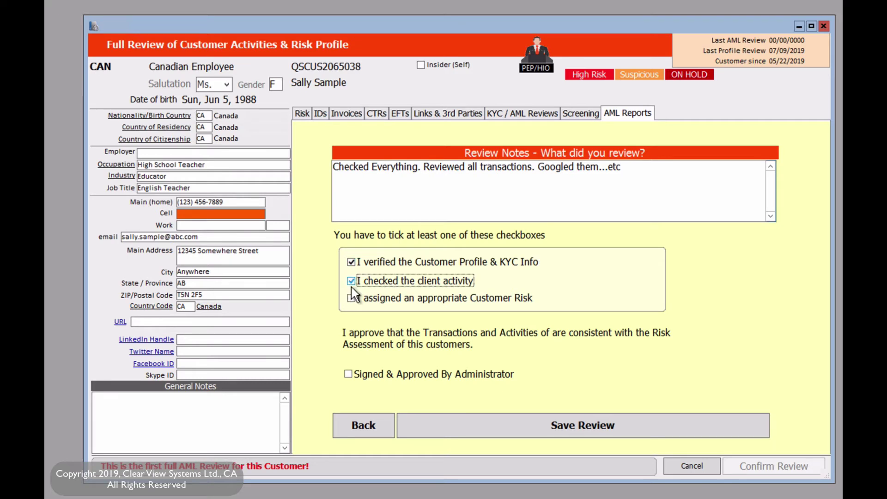
left_click(351, 296)
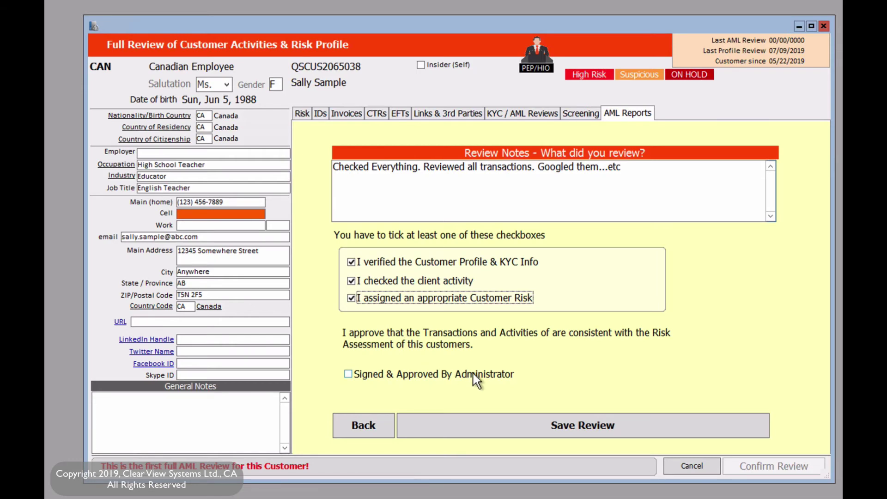
left_click(348, 375)
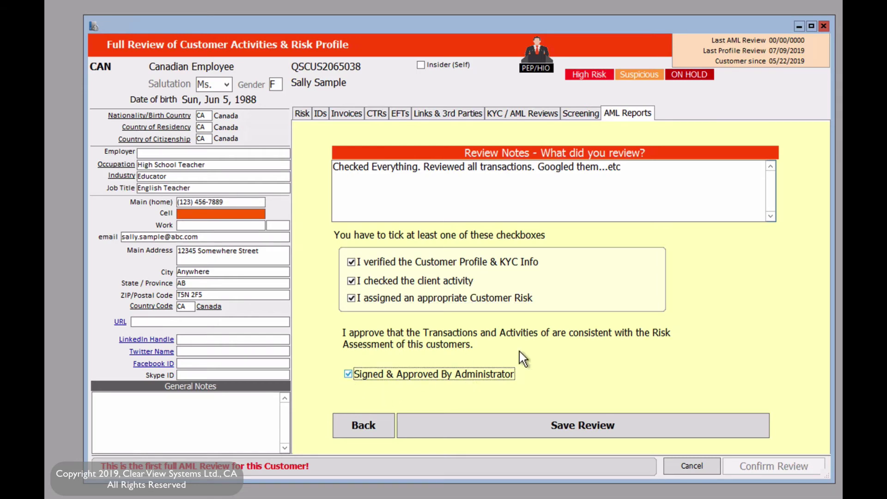
Step: Save the completed AML review, returning to the Customers list
left_click(581, 425)
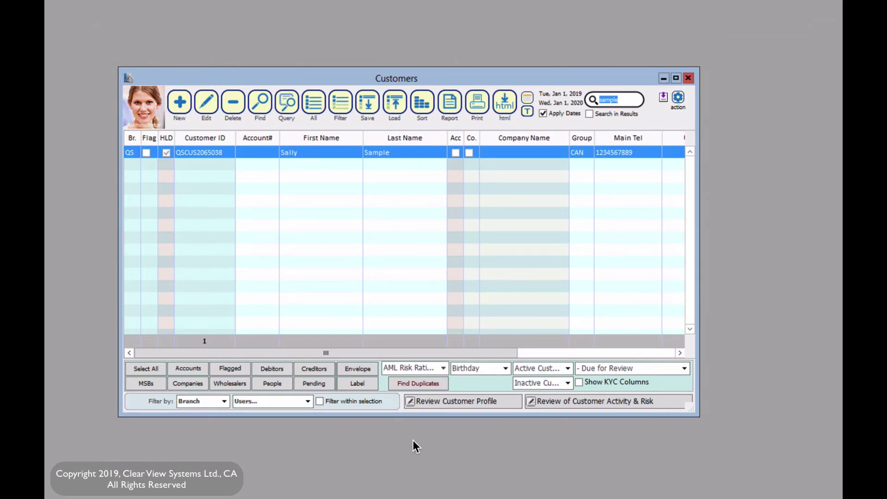